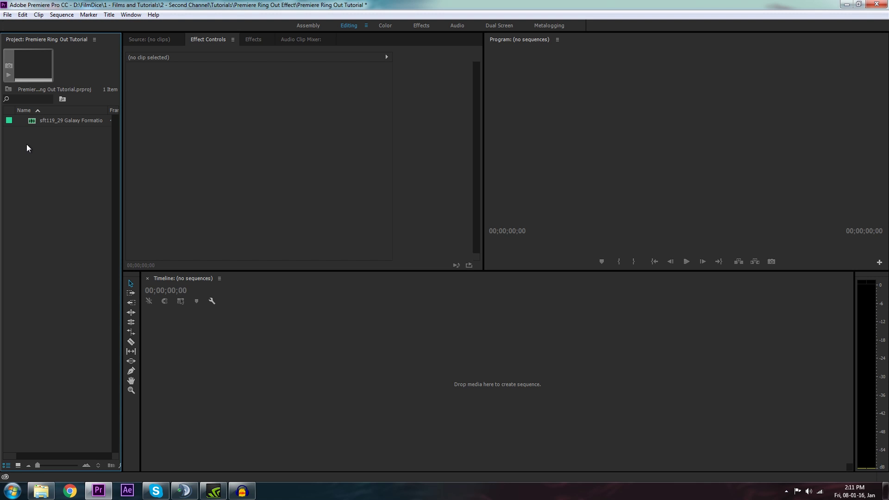
Step: Create a sequence from the Galaxy Formation song and scrub to about 1;14
left_click(43, 120)
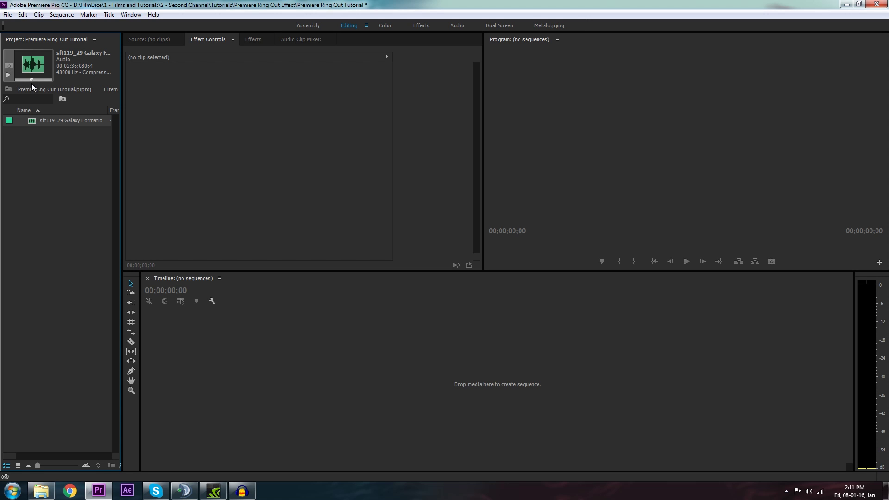
left_click_drag(71, 132, 377, 382)
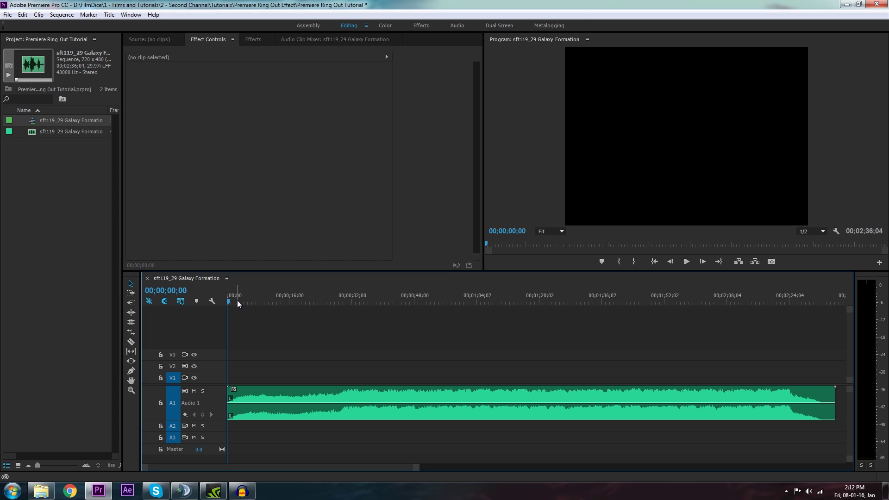
left_click_drag(237, 300, 536, 296)
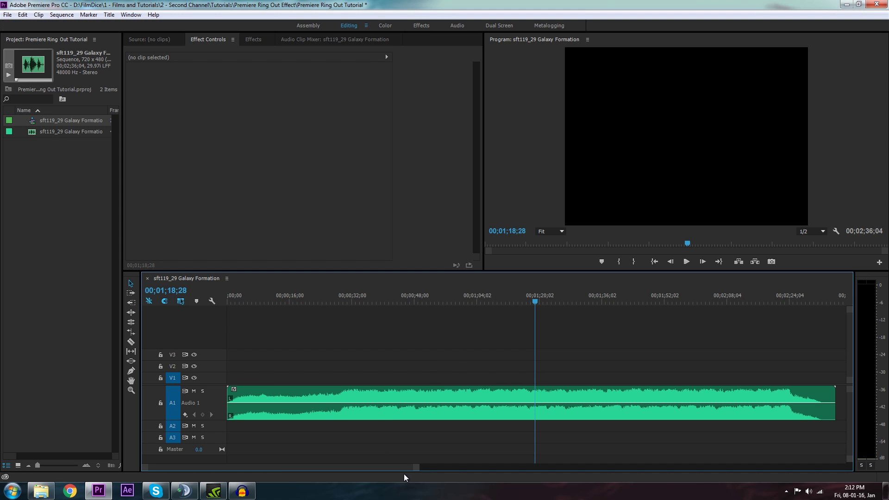
scroll(405, 468, "up", 5)
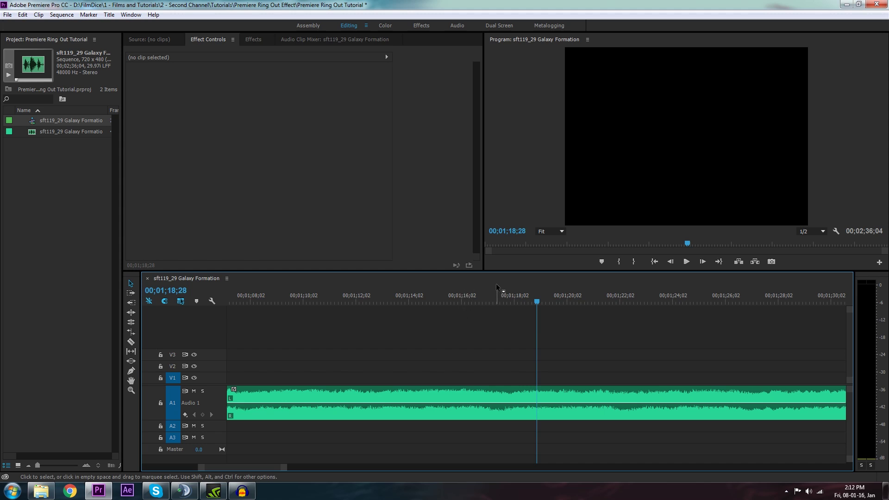
left_click(408, 300)
Step: Play the song back to find the cut point at about 1;12
key("space")
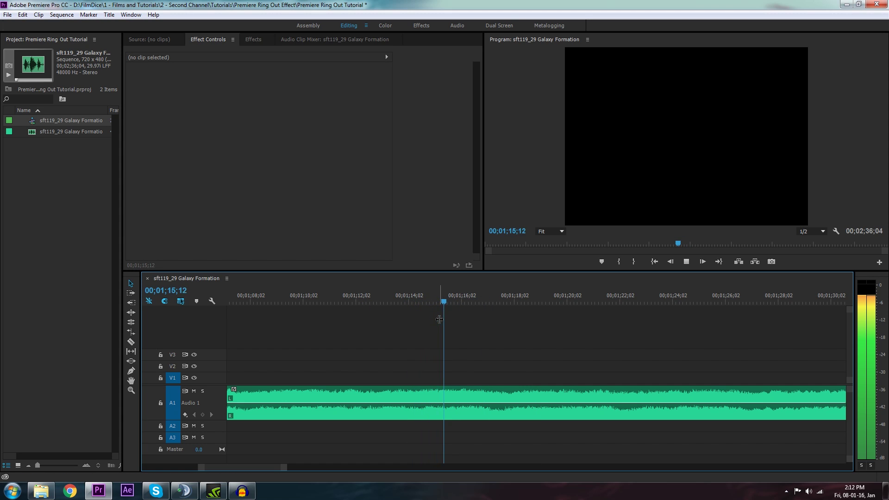
left_click(378, 301)
left_click(342, 296)
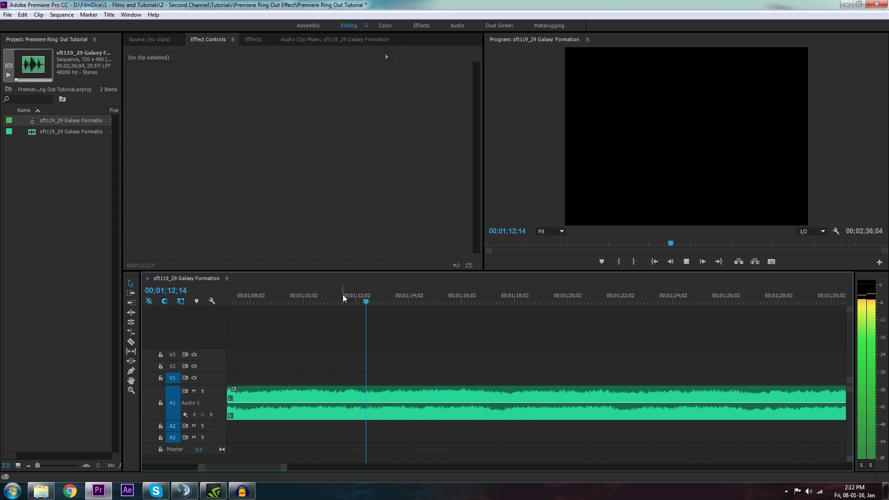
key("space")
Step: Split the song at about 1;12 and play across the cut
key("c")
left_click(353, 397)
key("v")
left_click(367, 395)
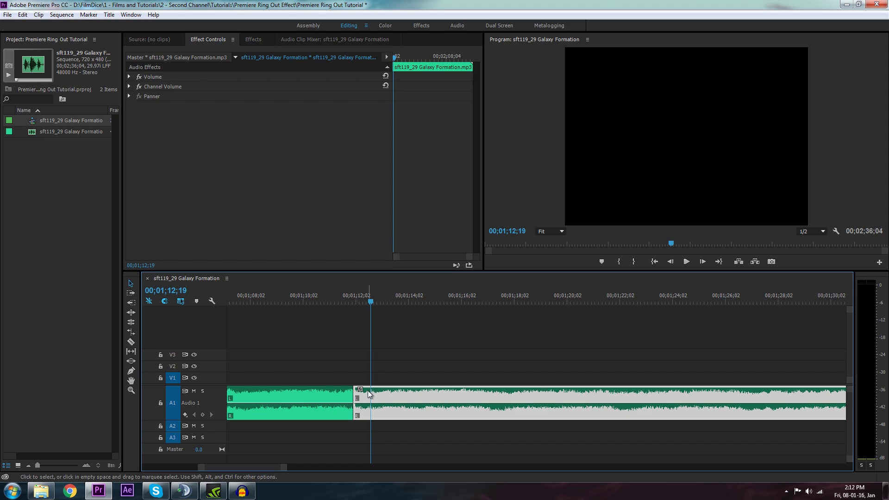
left_click(334, 291)
key("space")
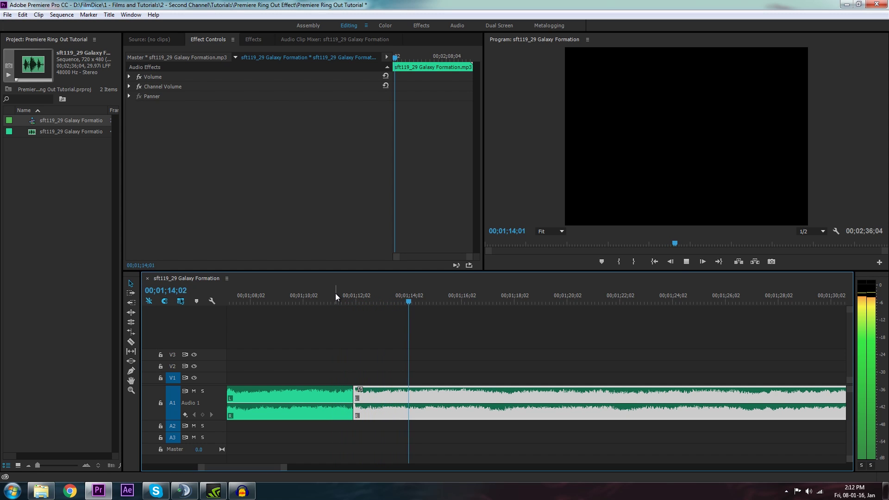
Step: Cut the song at about 1;12;02, undoing an accidental extra cut
key("space")
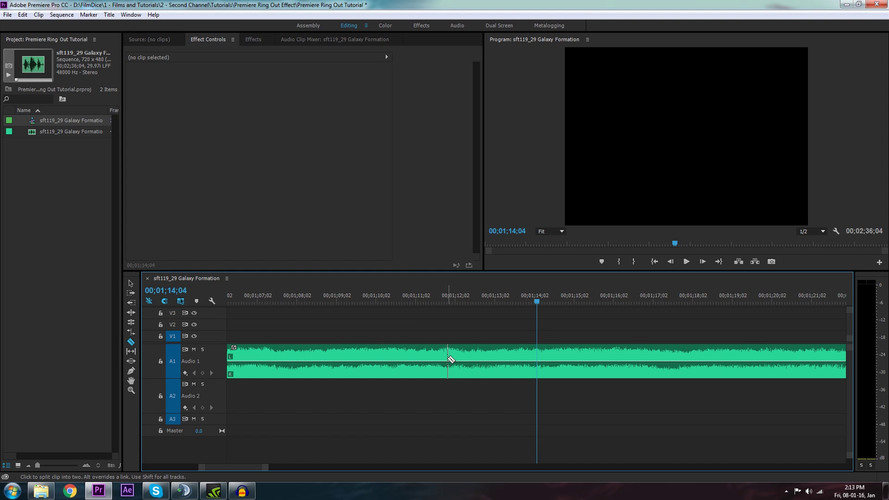
left_click(451, 360)
key("v")
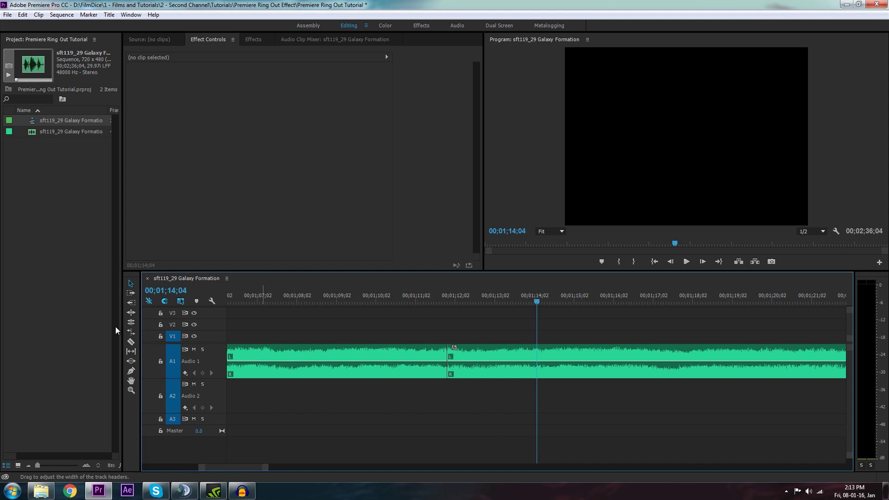
left_click(131, 342)
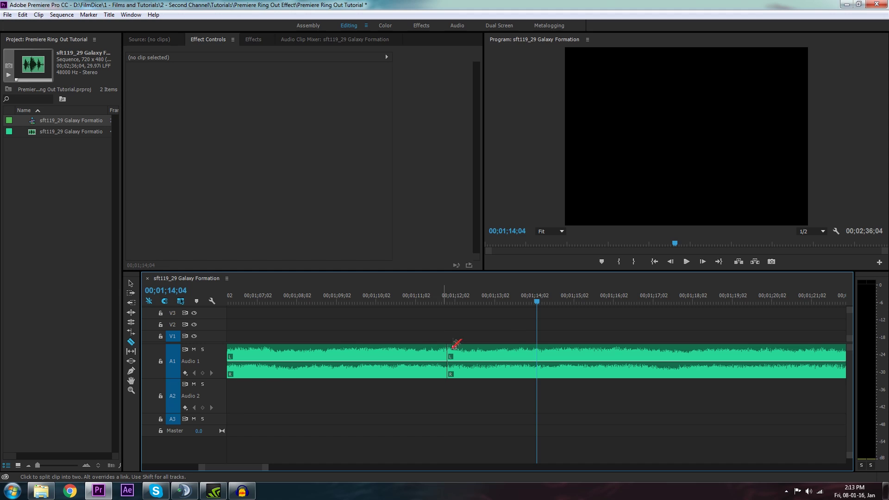
left_click(395, 359)
key("ctrl+z")
key("v")
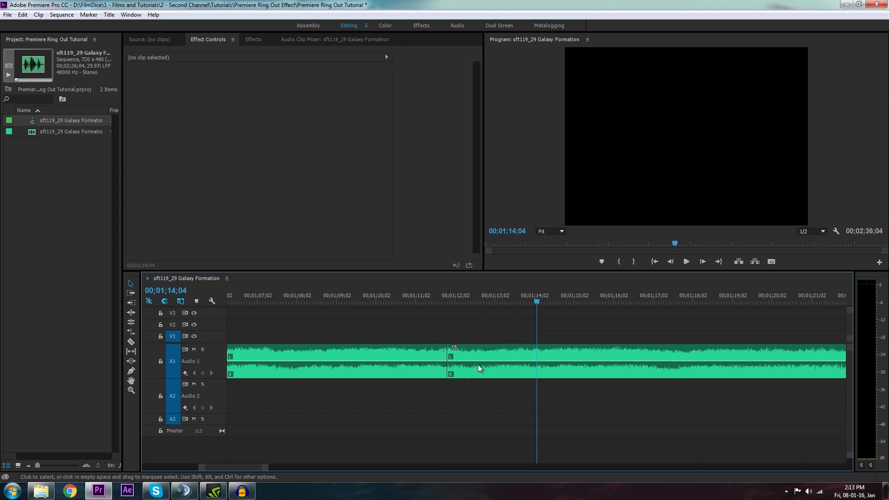
Step: Move the part after the cut down to Audio 2 and park the playhead at 1;12;01
left_click(453, 355)
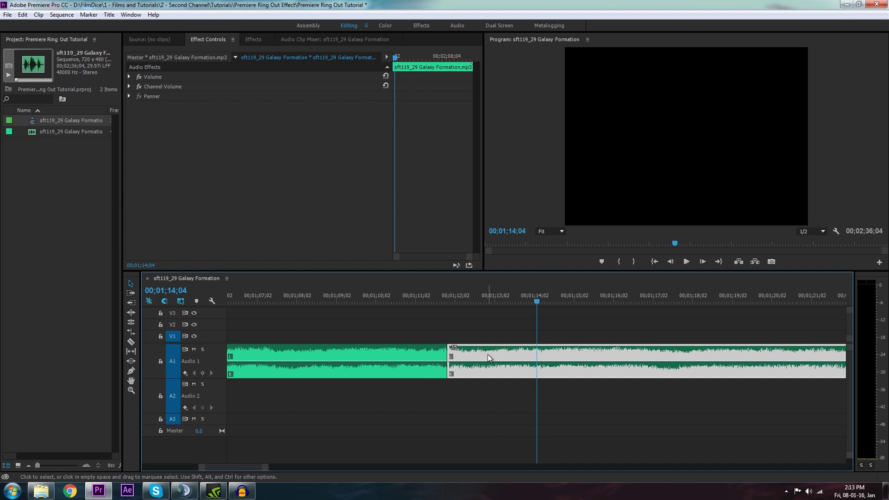
left_click_drag(481, 354, 444, 389)
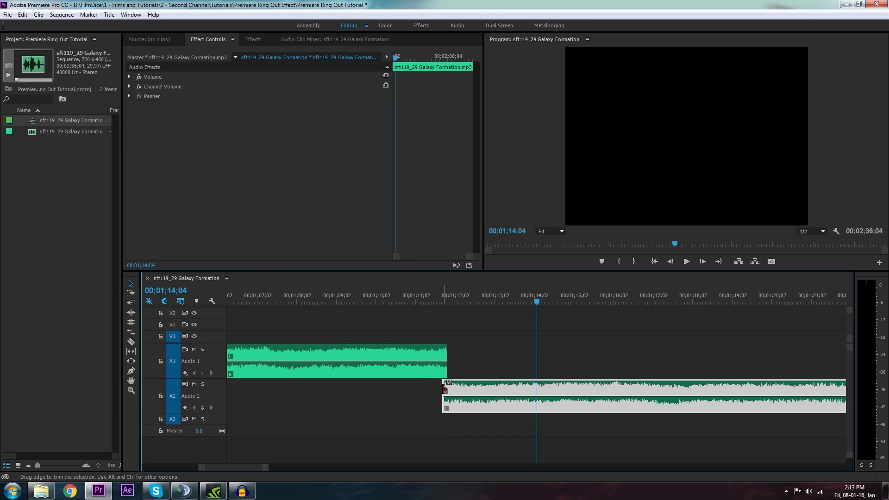
left_click(437, 389)
left_click(446, 302)
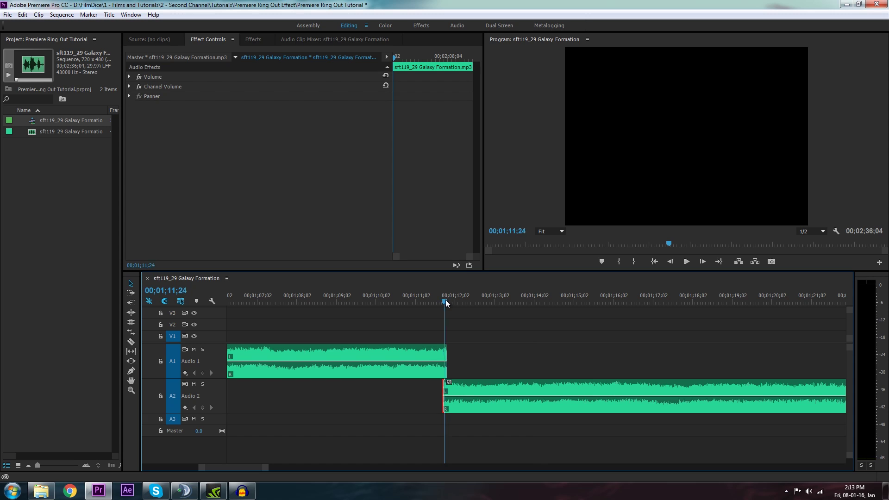
left_click_drag(447, 304, 454, 303)
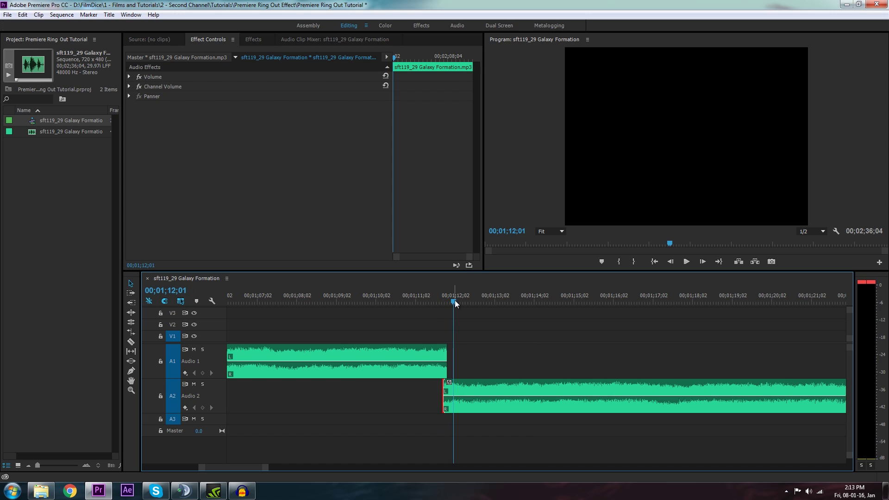
Step: Nest the Audio 2 song clip into a new sequence named 'Ring Out Audio'
left_click(453, 391)
right_click(453, 390)
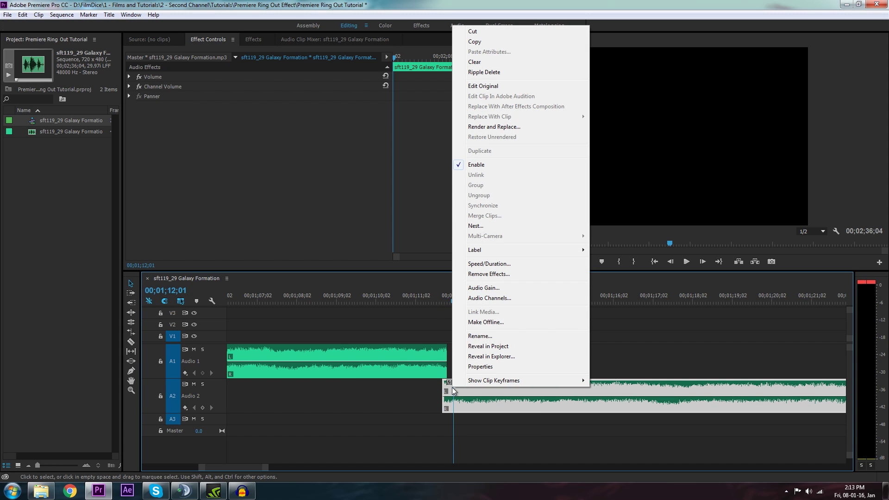
left_click(477, 226)
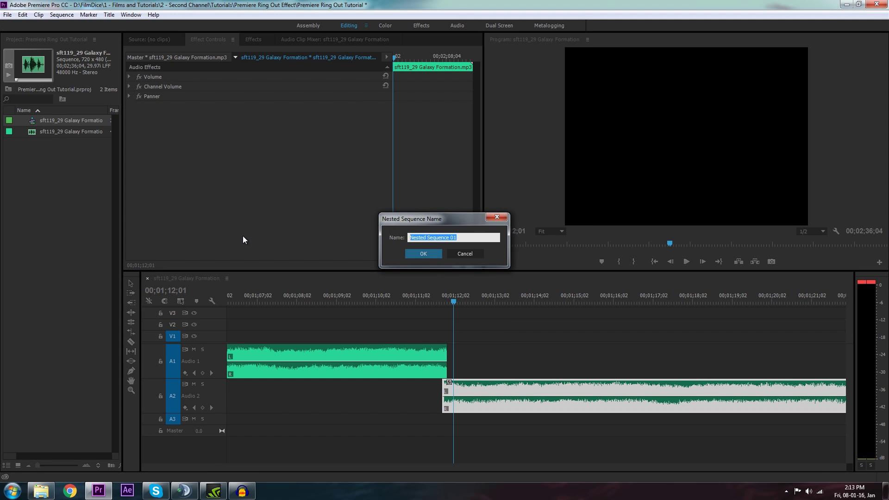
type("Ring Out")
key("BackSpace")
key("BackSpace")
type("g Out Audio")
key("Return")
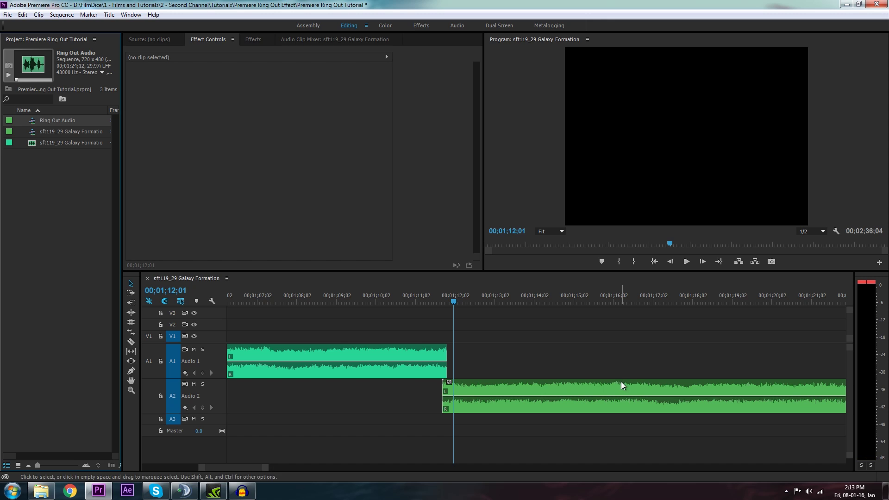
left_click(463, 390)
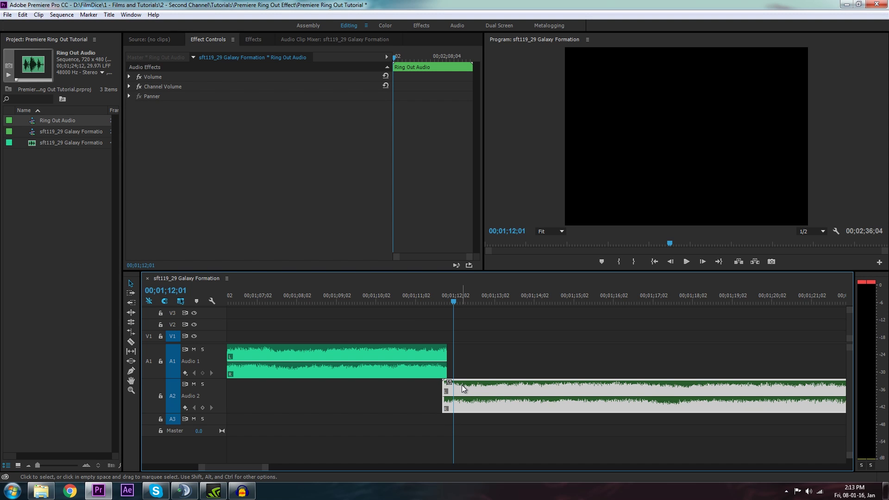
Step: Open Ring Out Audio, then recheck the cut near 1;12 in Galaxy Formation
double_click(516, 387)
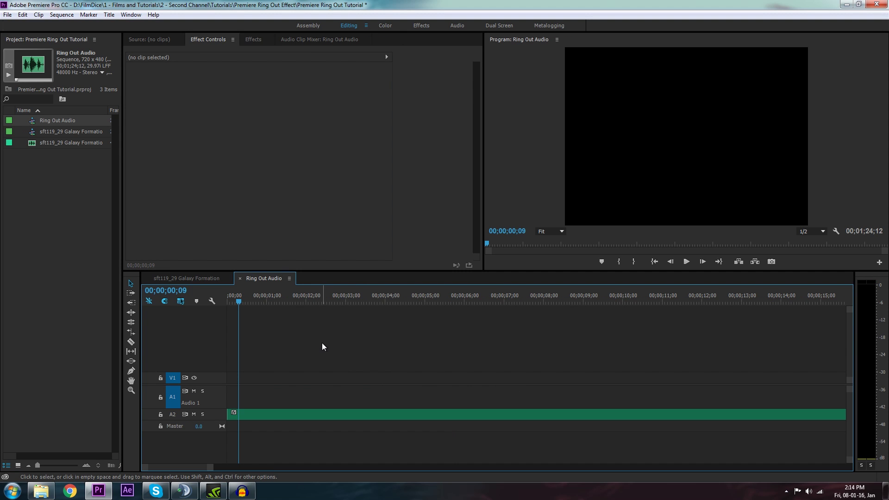
left_click_drag(208, 467, 187, 463)
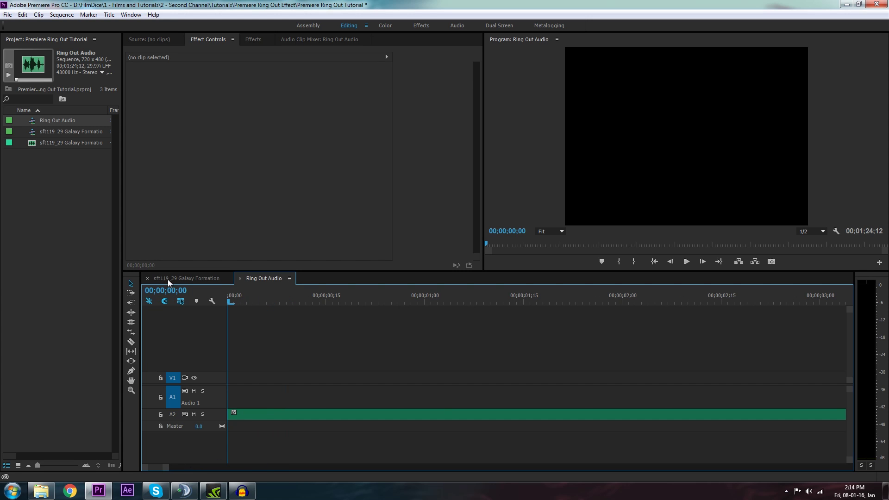
left_click(189, 278)
left_click(449, 299)
left_click_drag(451, 299, 454, 298)
left_click(264, 278)
left_click(246, 302)
Step: Trim the Ring Out Audio song clip on Audio 2 to its first 13 frames
double_click(218, 415)
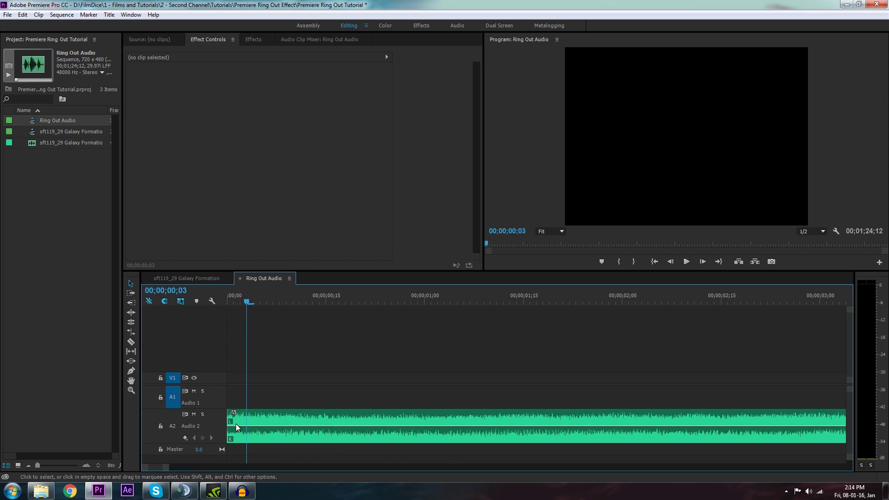
key("c")
left_click_drag(248, 299, 305, 299)
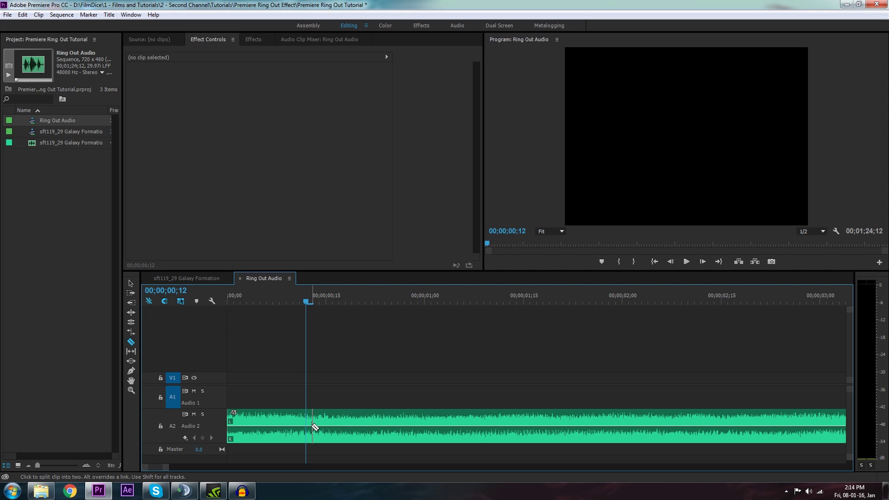
left_click(312, 425)
key("v")
left_click(315, 421)
key("Delete")
Step: Keyframe the clip's volume to fade down to -oo dB at its end
left_click(254, 427, "ctrl")
left_click(311, 426, "ctrl")
left_click_drag(310, 427, 311, 439)
left_click(187, 278)
left_click(426, 418)
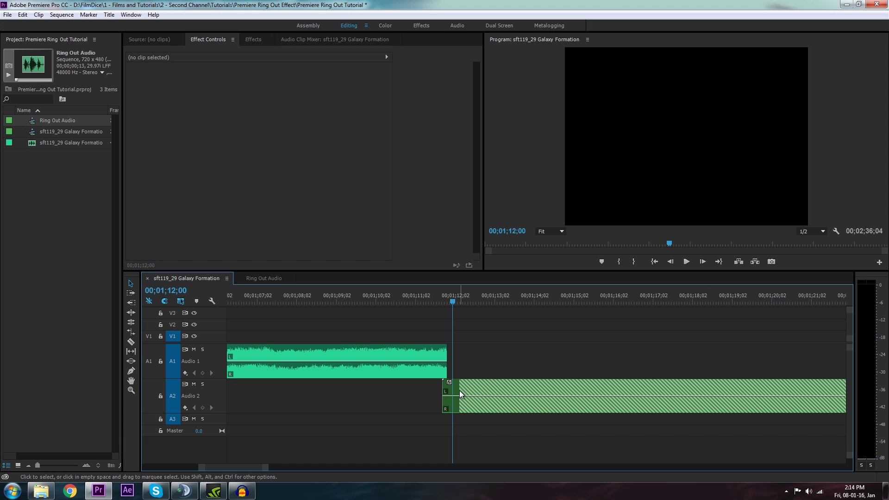
Step: Split the nested clip where the song ends and delete the leftover piece
key("space")
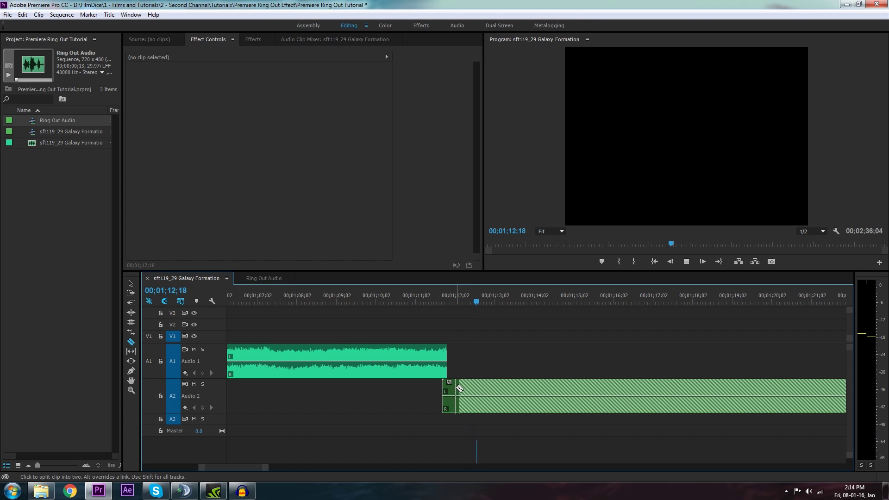
key("c")
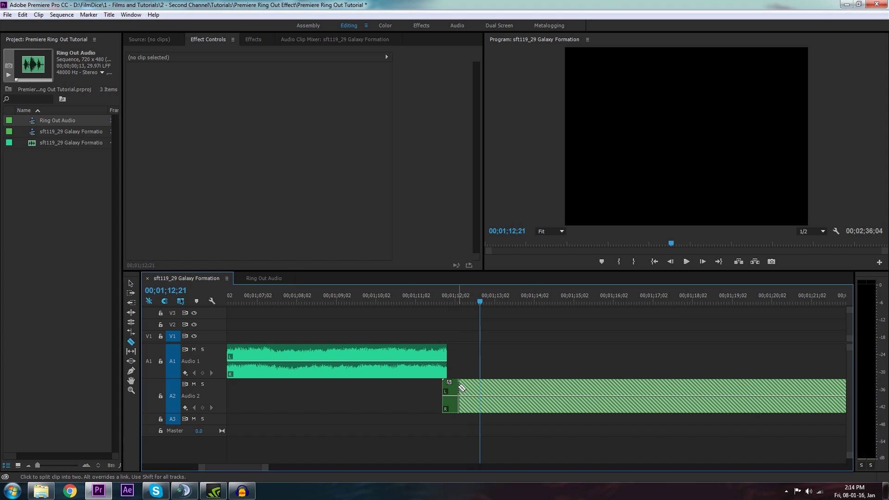
left_click(460, 387)
key("v")
left_click(468, 389)
key("Delete")
Step: Inside Ring Out Audio, add another copy of the song on Audio 3
left_click(264, 279)
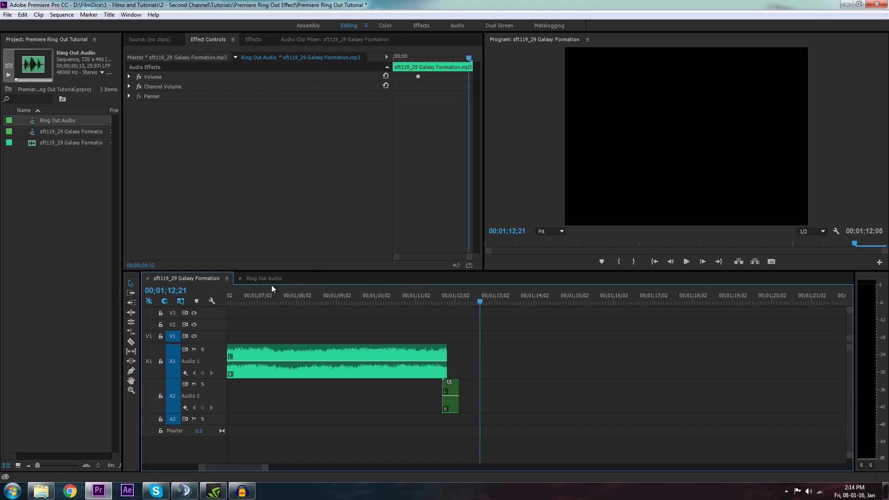
left_click(302, 387)
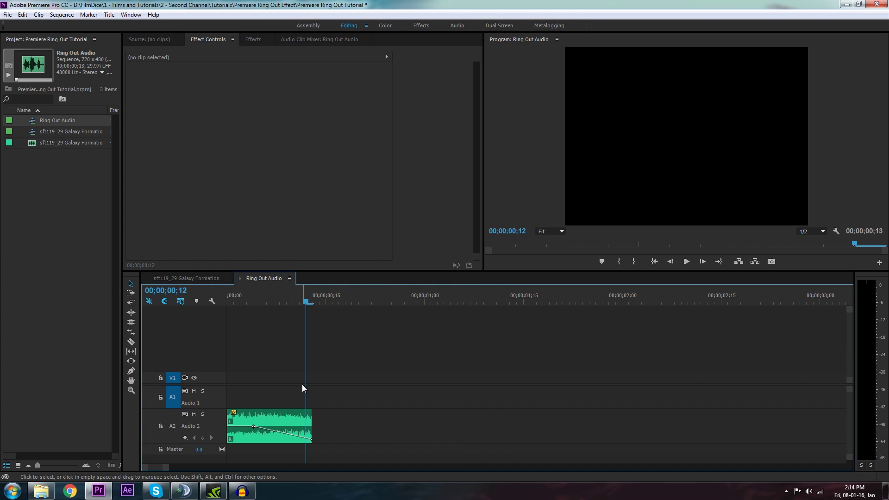
left_click(46, 143)
left_click_drag(45, 141, 230, 458)
left_click(313, 447)
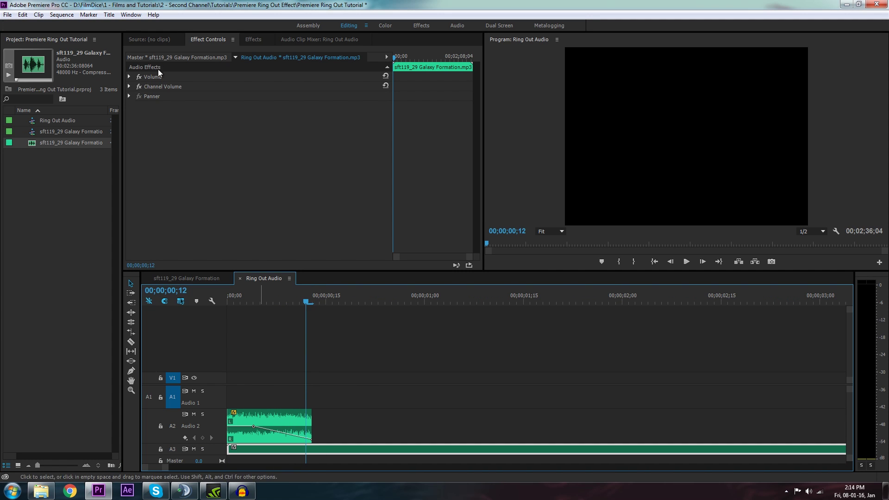
Step: Disable the copy's volume keyframes and drop its Level to -287.5 dB
left_click(129, 76)
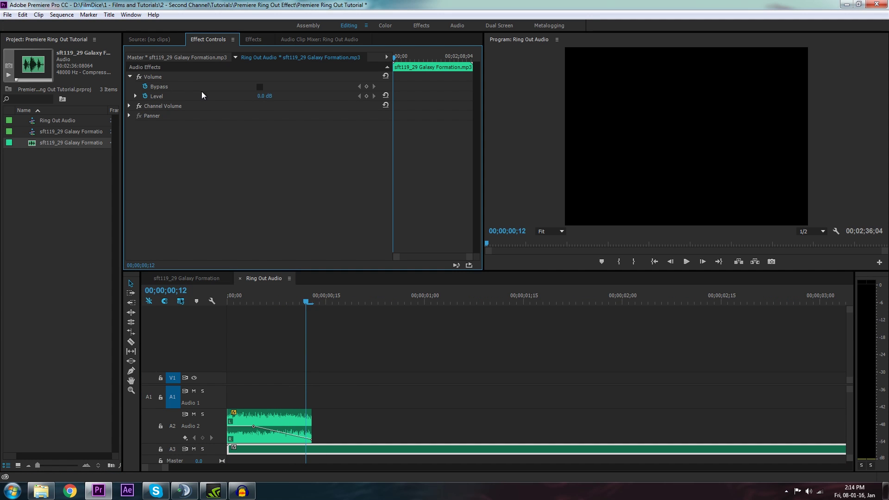
left_click(145, 94)
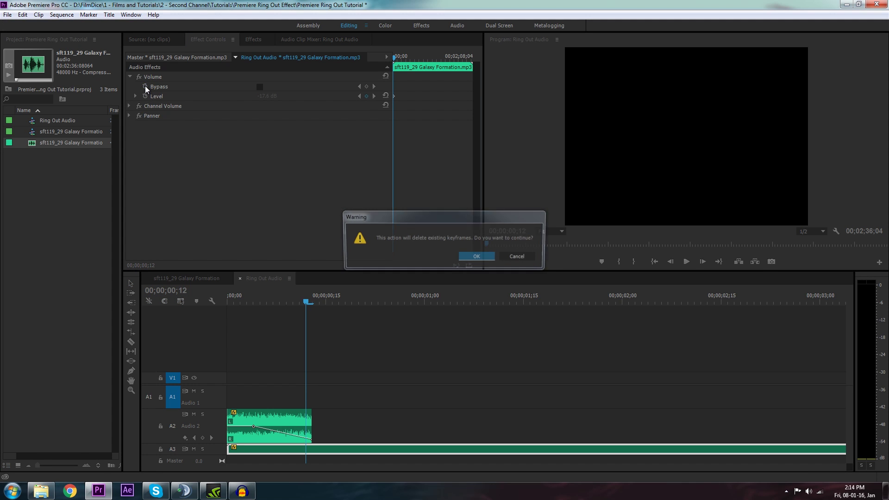
left_click(477, 256)
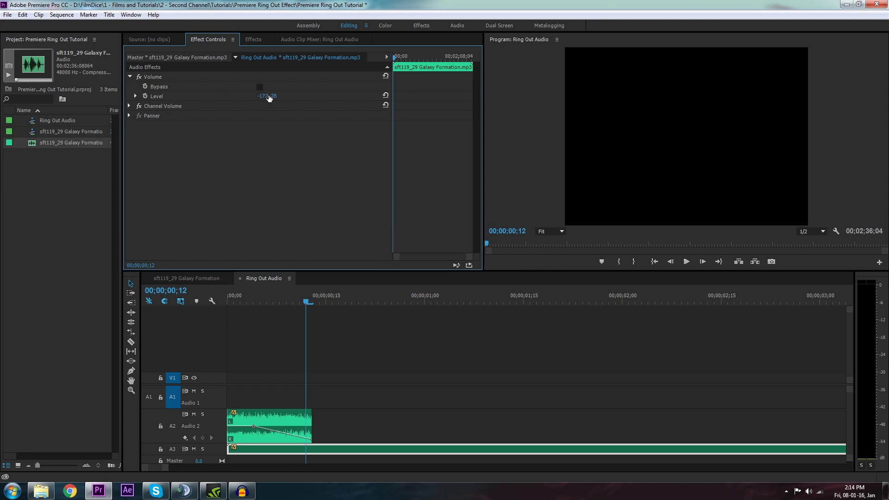
mouse_move(267, 96)
left_mouse_down()
mouse_move(232, 105)
mouse_move(250, 97)
left_mouse_up()
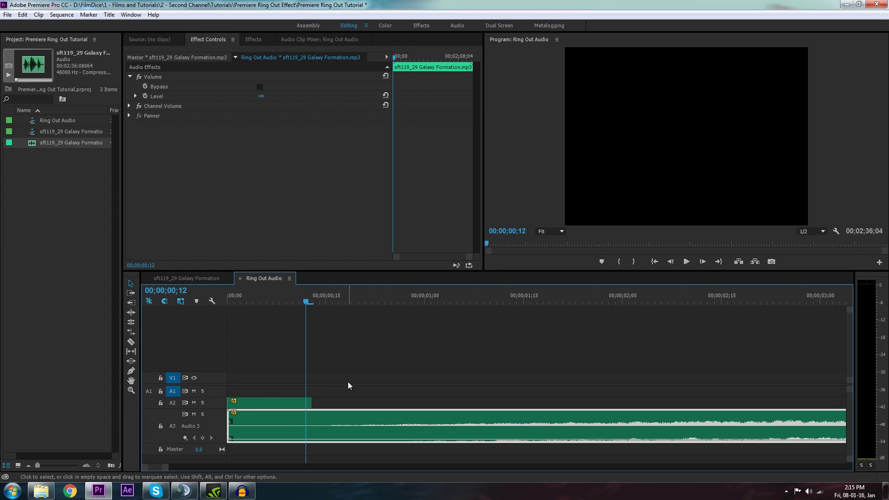
left_click(348, 385)
key("space")
key("space")
Step: Cut the silent Audio 3 copy at about 7 seconds and delete the rest
left_click_drag(168, 467, 196, 469)
key("c")
left_click(653, 417)
key("v")
left_click(778, 421)
key("Delete")
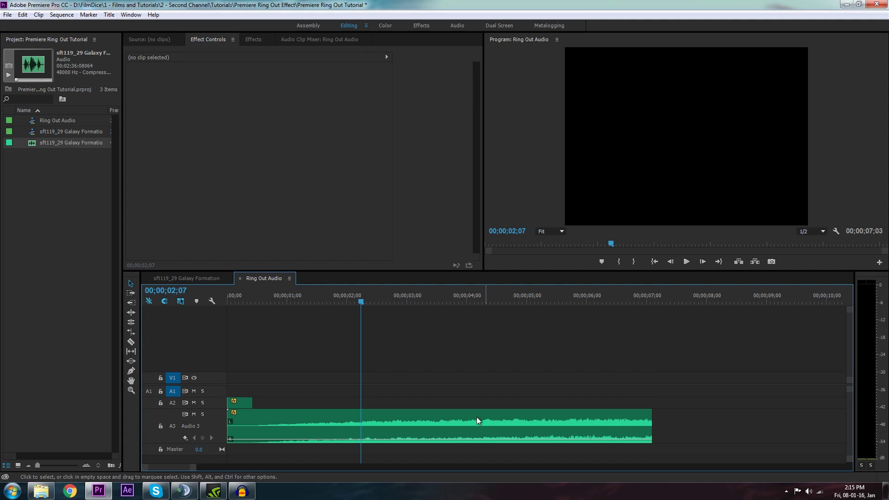
Step: In Galaxy Formation, stretch the nested clip to about 1;17 and play the ending
left_click(205, 278)
left_click_drag(458, 393, 648, 394)
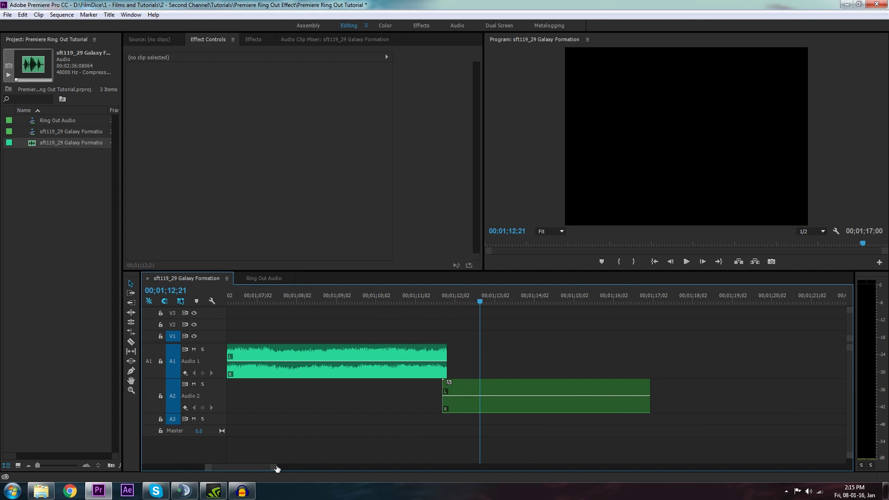
left_click_drag(276, 468, 240, 465)
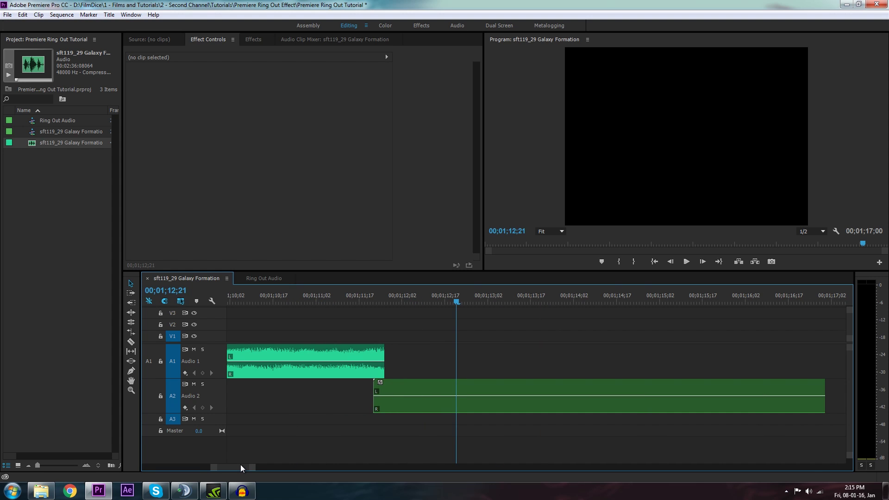
left_click(346, 299)
key("space")
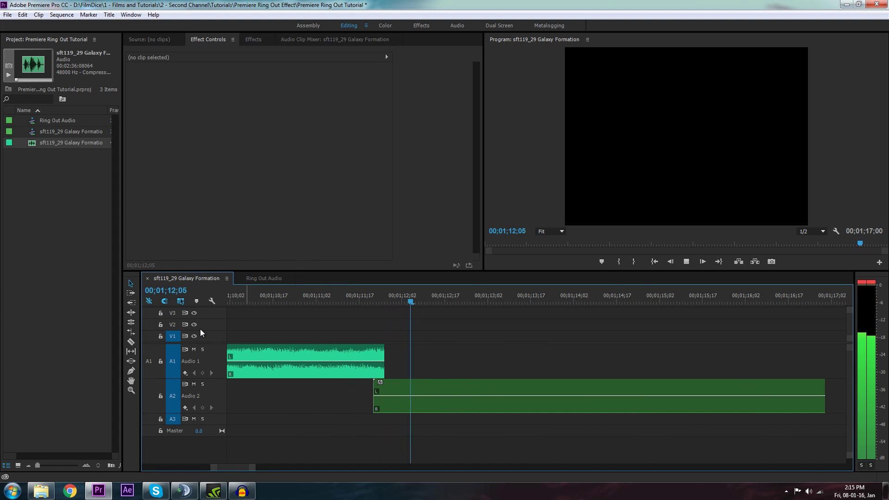
Step: Apply the Reverb effect to the nested Ring Out Audio clip
left_click(397, 385)
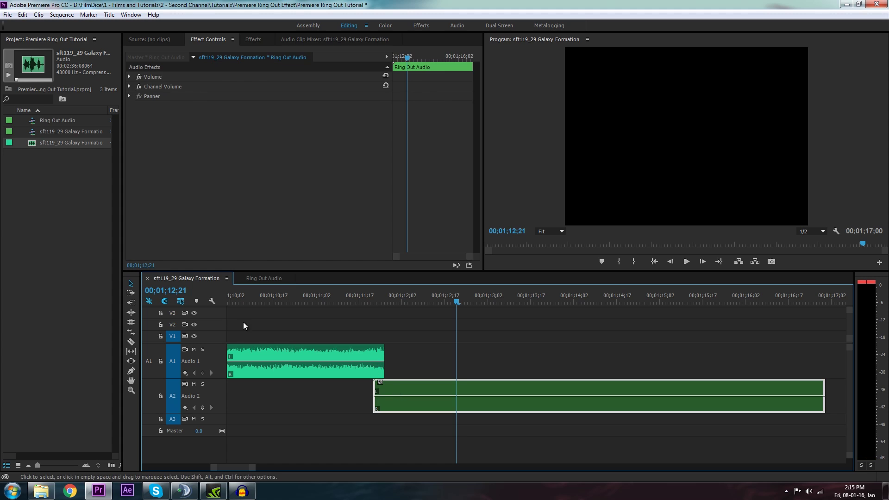
left_click(253, 39)
left_click(183, 52)
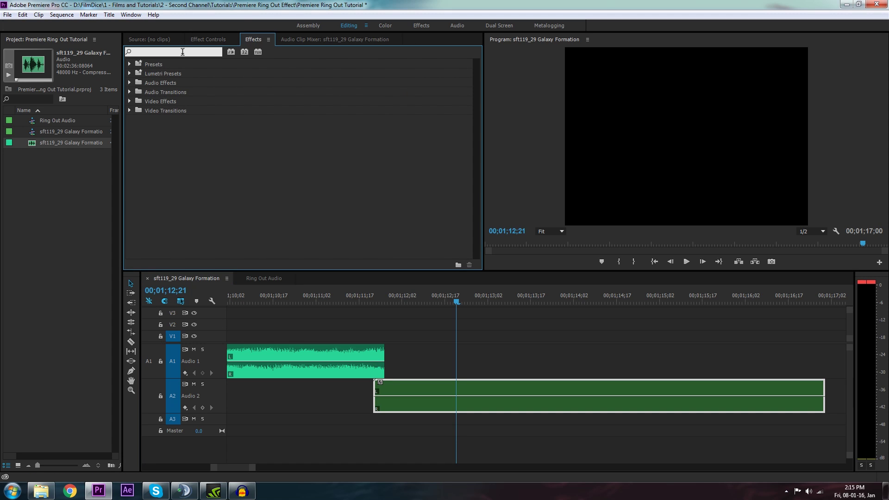
type("rever")
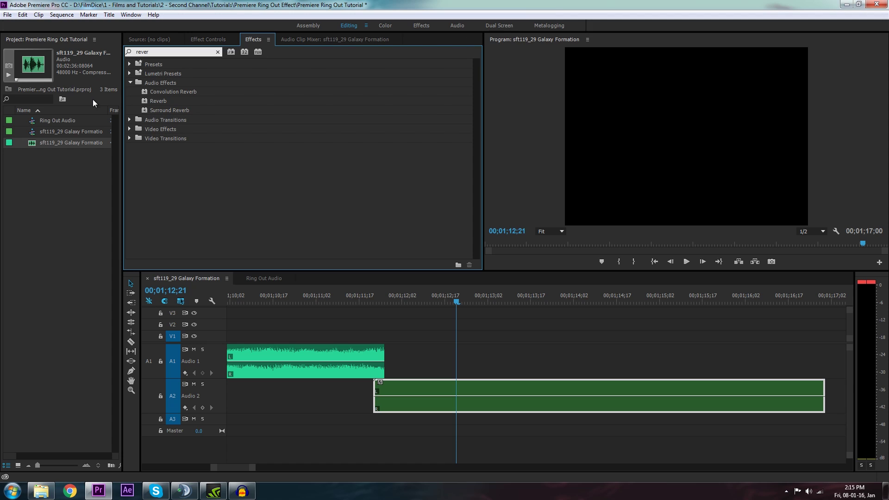
left_click_drag(149, 98, 395, 390)
Step: Mute Audio 1 and play the ending with reverb
left_click(302, 297)
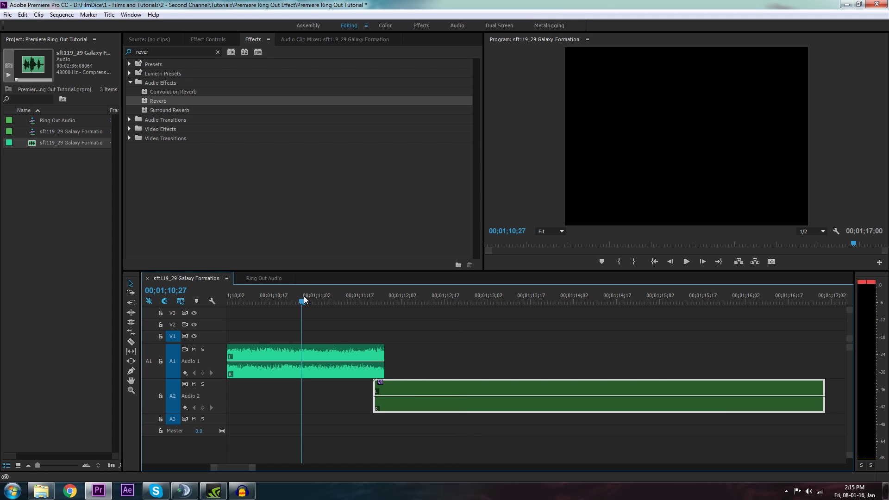
left_click(193, 350)
key("space")
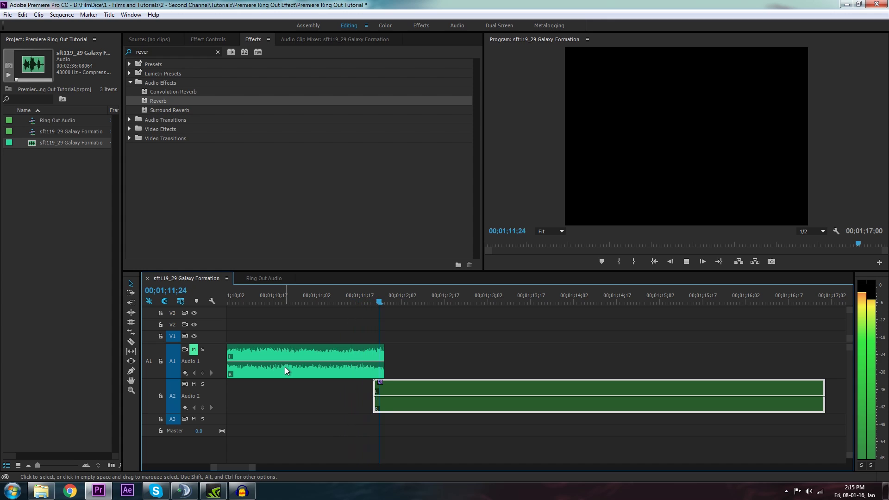
key("space")
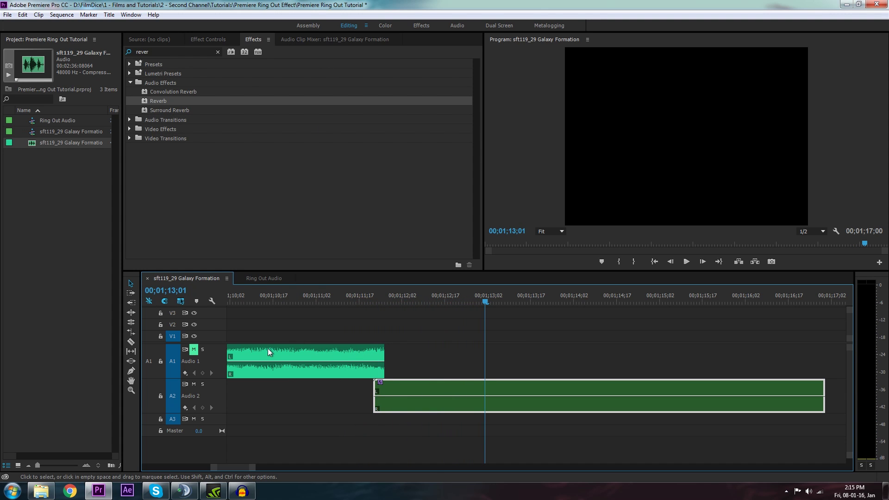
left_click(213, 39)
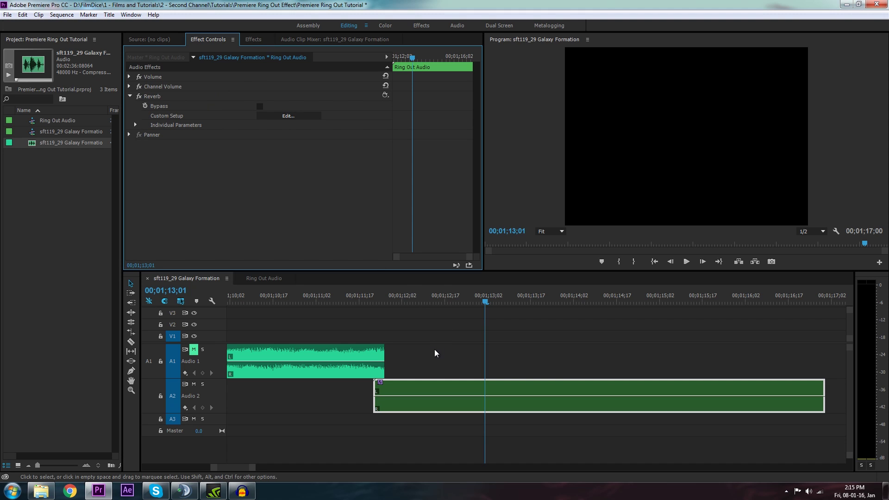
Step: Set the Reverb to the 'large room' preset, giving Size 100% and Mix 85%
left_click(151, 96)
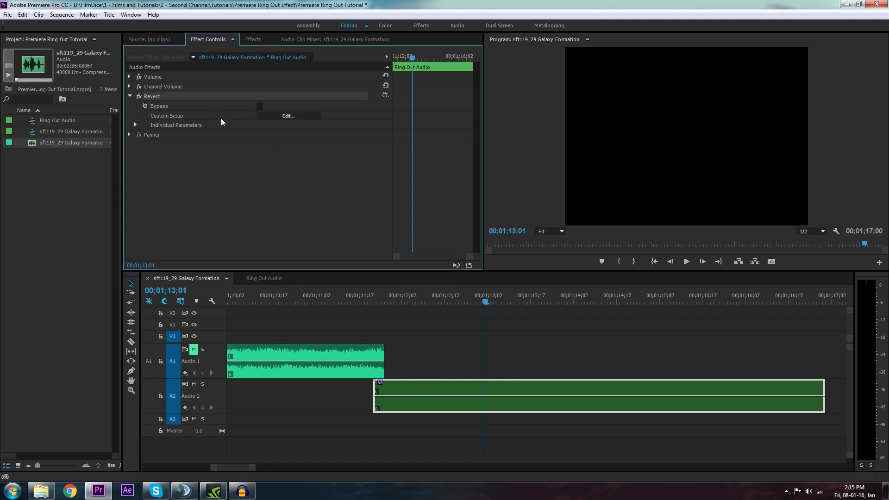
left_click(280, 119)
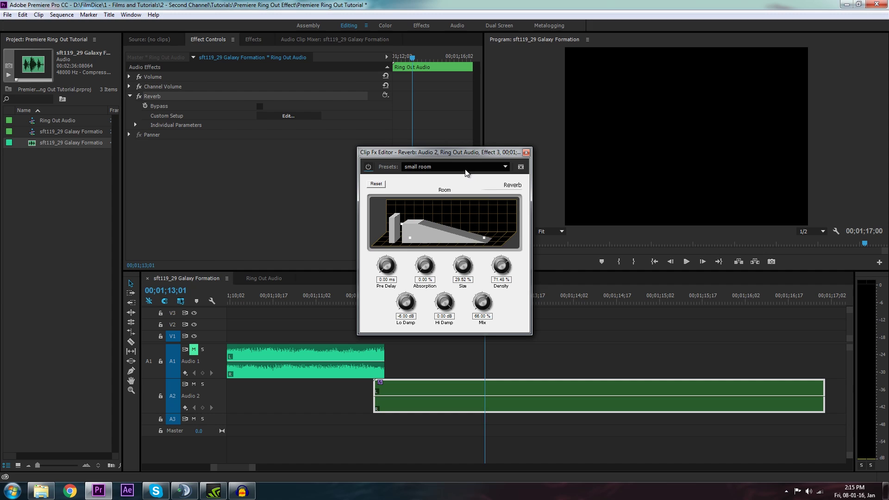
left_click(417, 168)
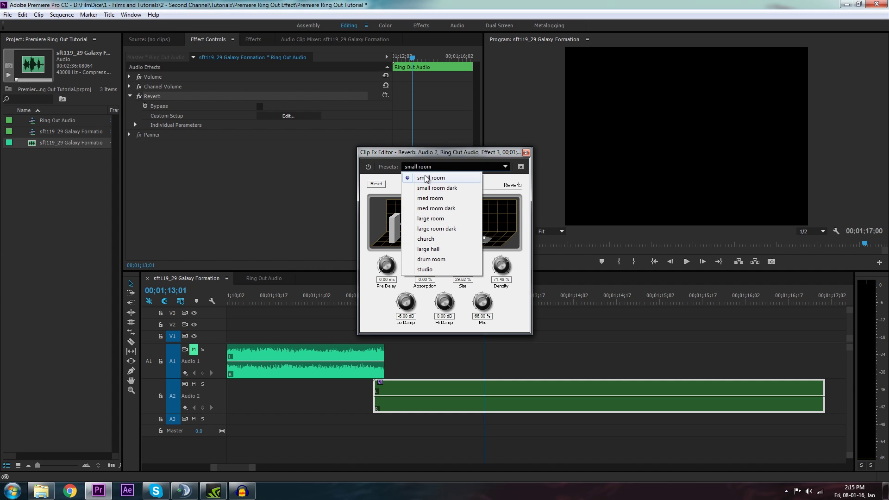
left_click(427, 221)
left_click(454, 167)
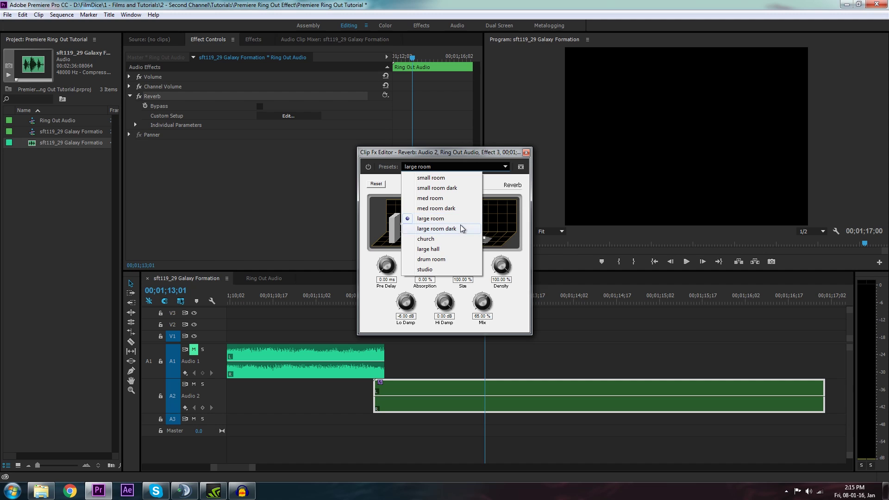
left_click(424, 227)
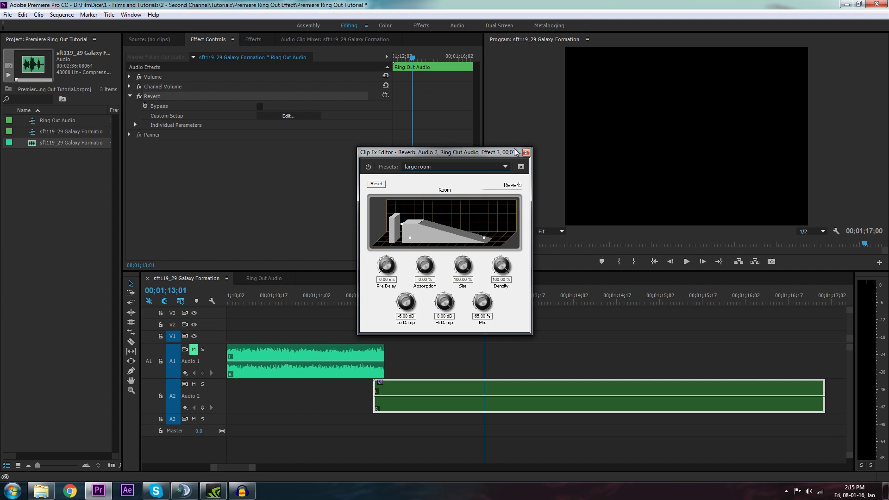
left_click(526, 152)
Step: Play the song's ending to hear the large-room reverb
left_click(330, 296)
key("space")
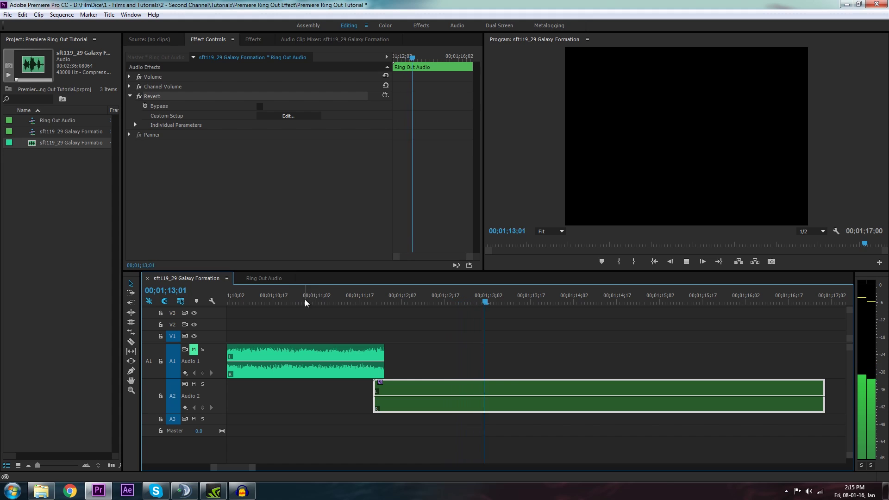
key("space")
Step: Move Ring Out Audio from Audio 2 onto Audio 1 against the song's end and play the join
left_click(671, 302)
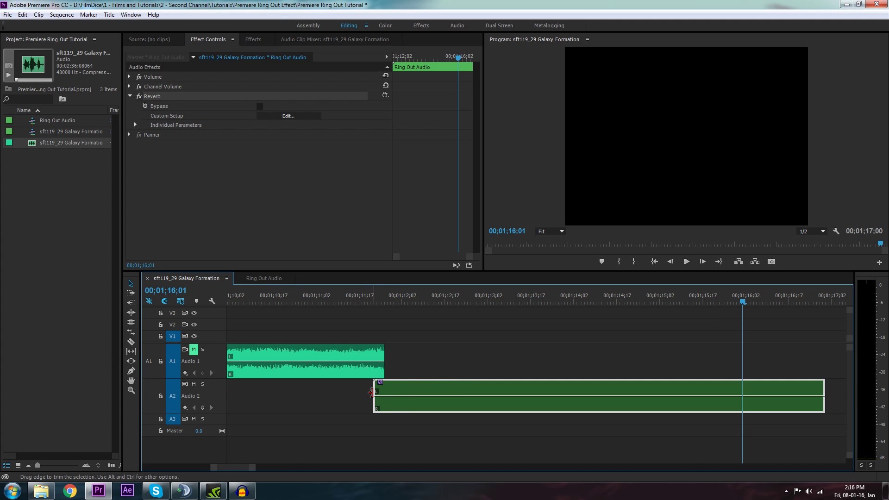
left_click_drag(375, 388, 400, 363)
left_click(359, 297)
key("space")
Step: Search effects for 'cons' and drop a 19-frame Constant Gain crossfade on the Audio 1 join
left_click(253, 39)
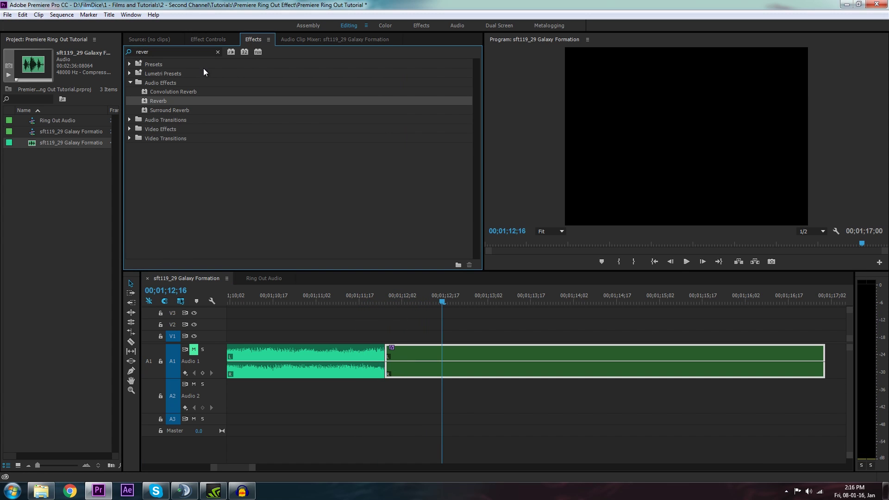
left_click(185, 52)
key("BackSpace")
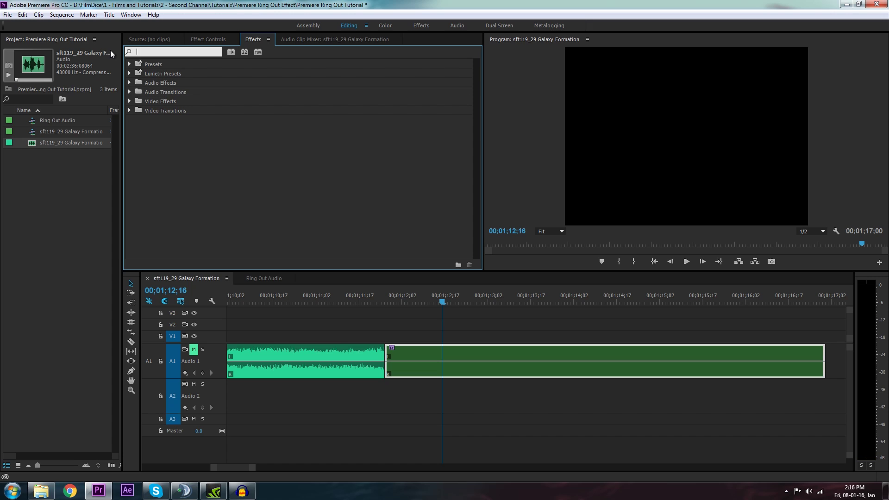
type("const")
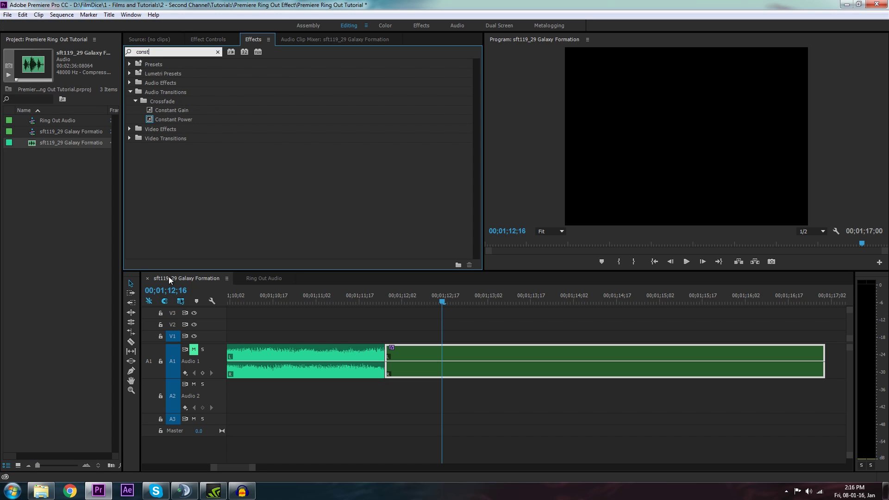
left_click(168, 111)
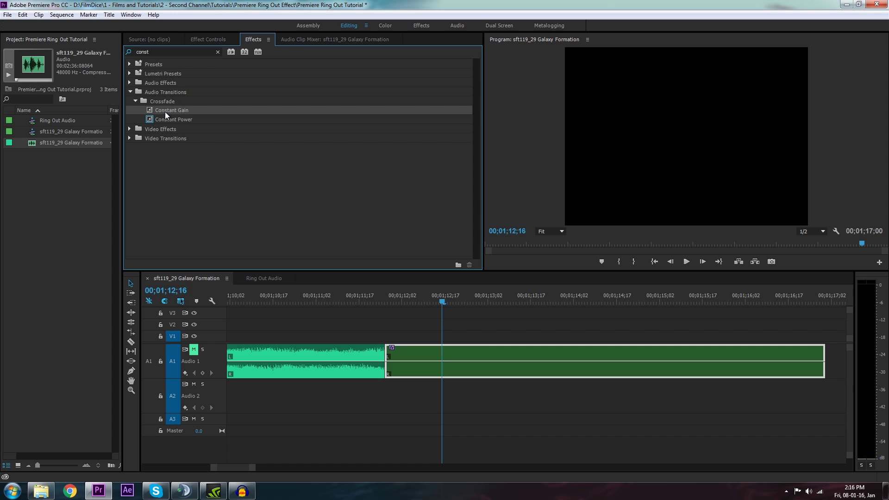
left_click_drag(320, 224, 386, 365)
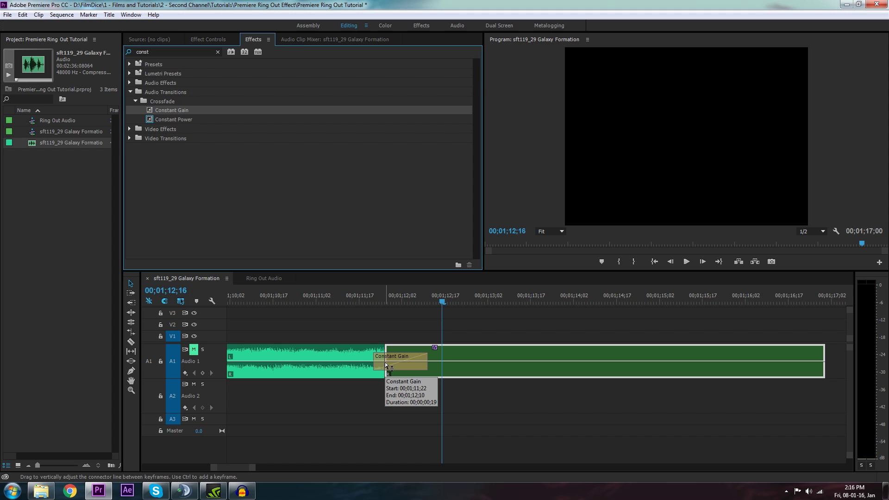
Step: Shorten the Constant Gain crossfade to 7 frames, centred at the cut
left_click(424, 359)
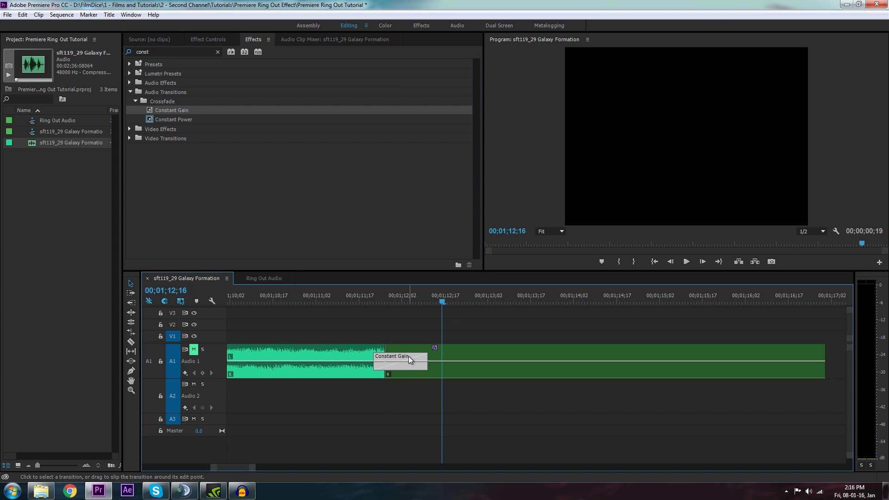
left_click(212, 40)
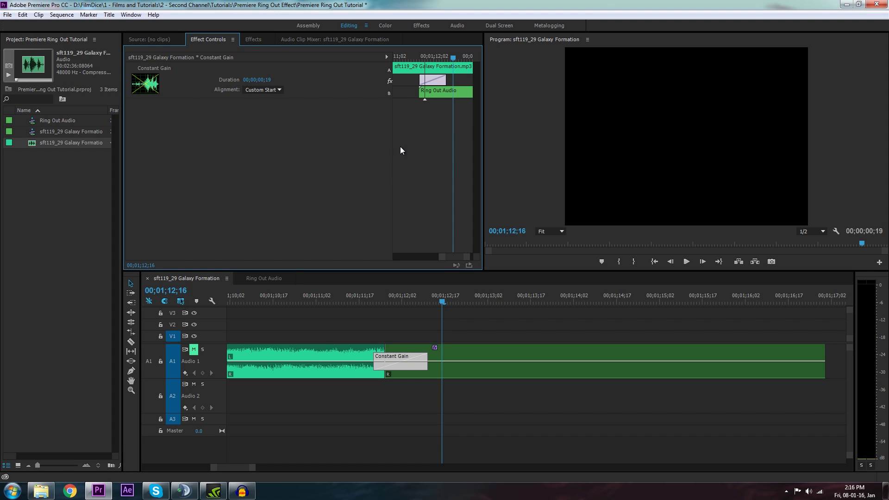
left_click(406, 356)
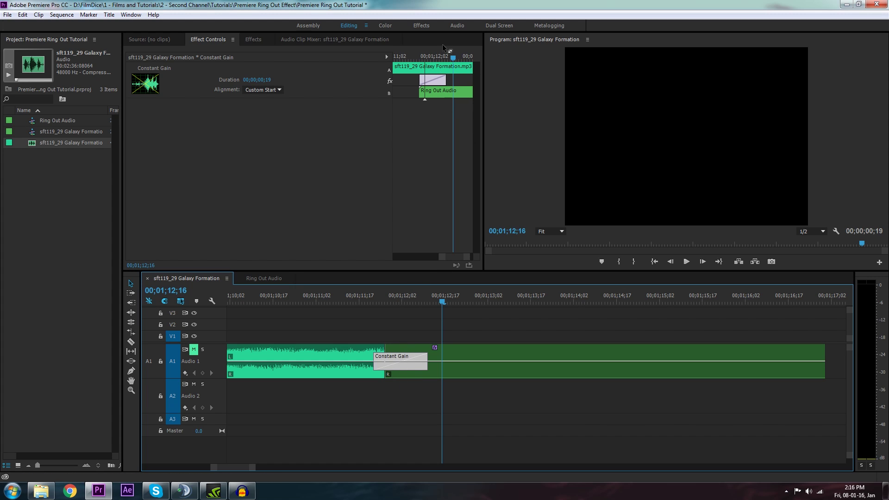
left_click_drag(444, 80, 427, 79)
left_click(427, 80)
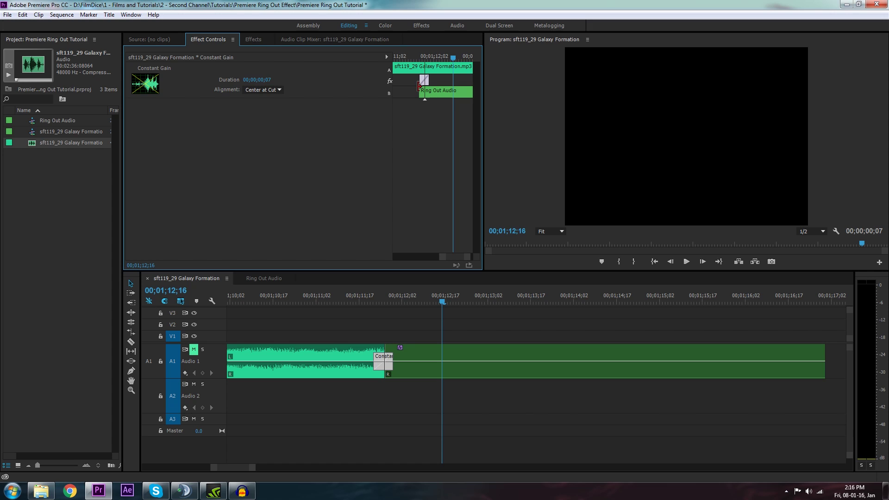
Step: Play through the crossfade twice to hear the song ring out
left_click(326, 297)
key("space")
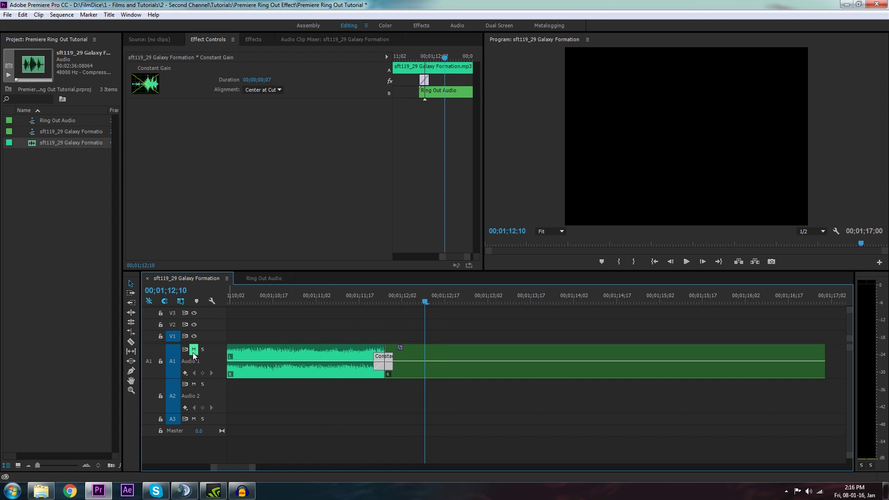
left_click(278, 296)
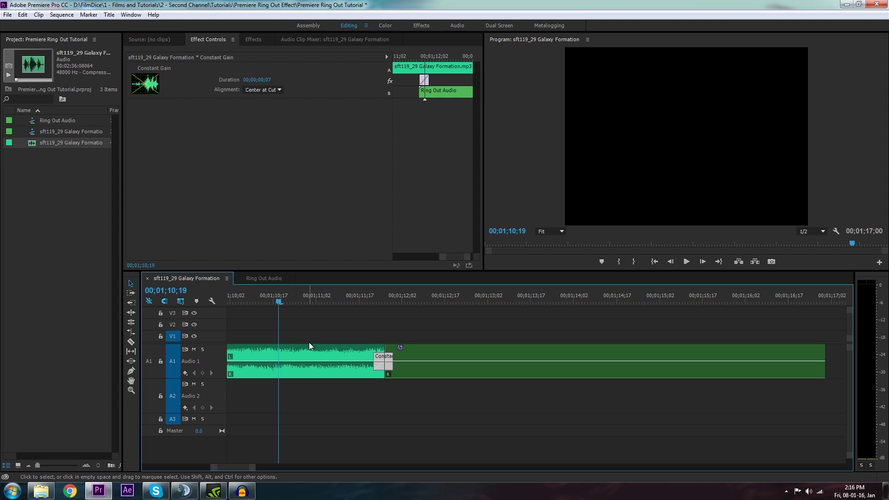
key("space")
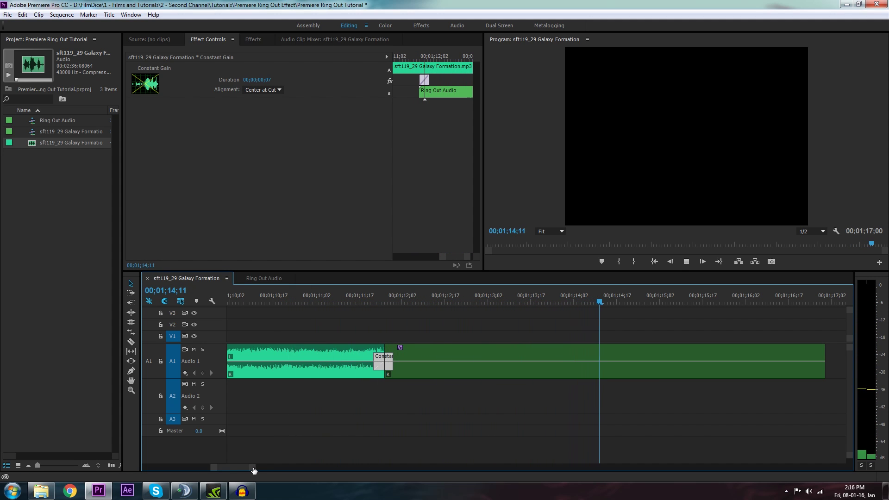
left_click_drag(254, 466, 295, 467)
Step: Play the ending and trim the Ring Out Audio clip's tail to end at 00;01;14;29
left_click(446, 301)
key("space")
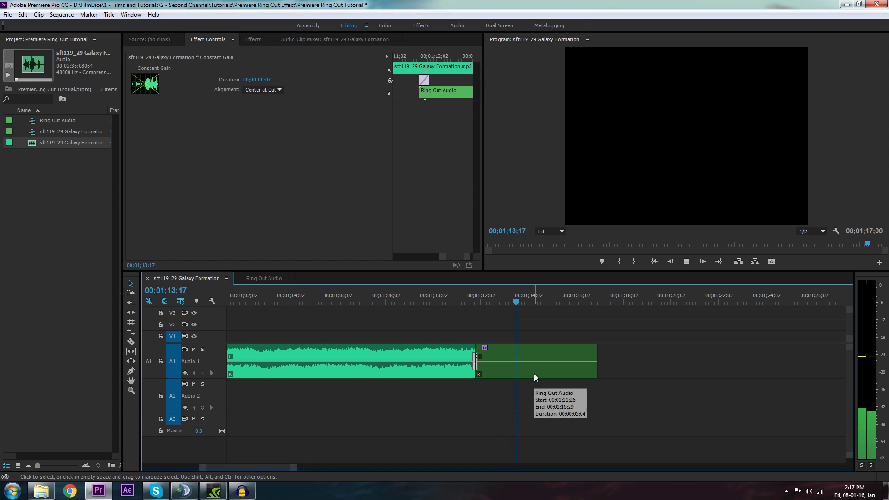
key("space")
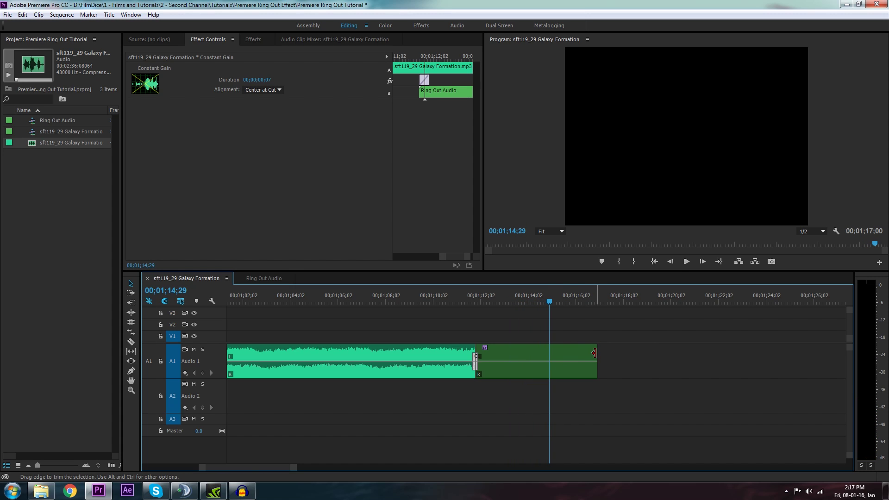
left_click_drag(597, 354, 549, 355)
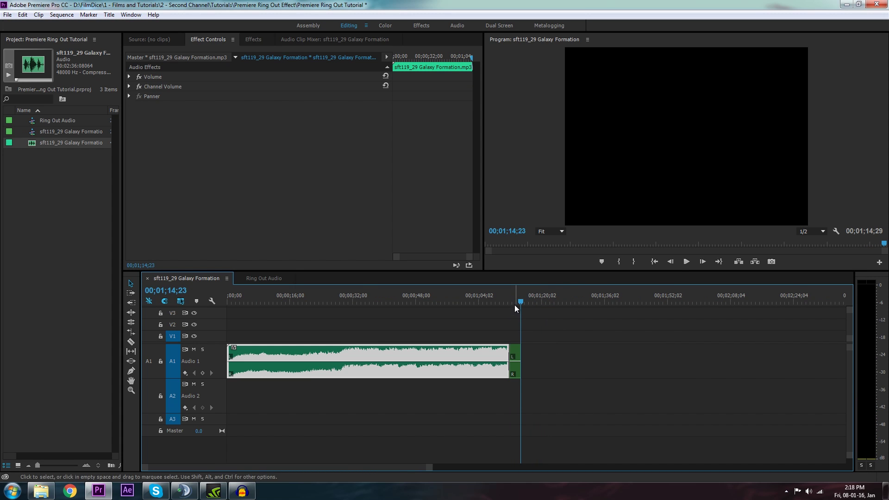
Step: Return to the sequence start, preview the song's opening, and minimize Premiere to reveal Audacity
key("Home")
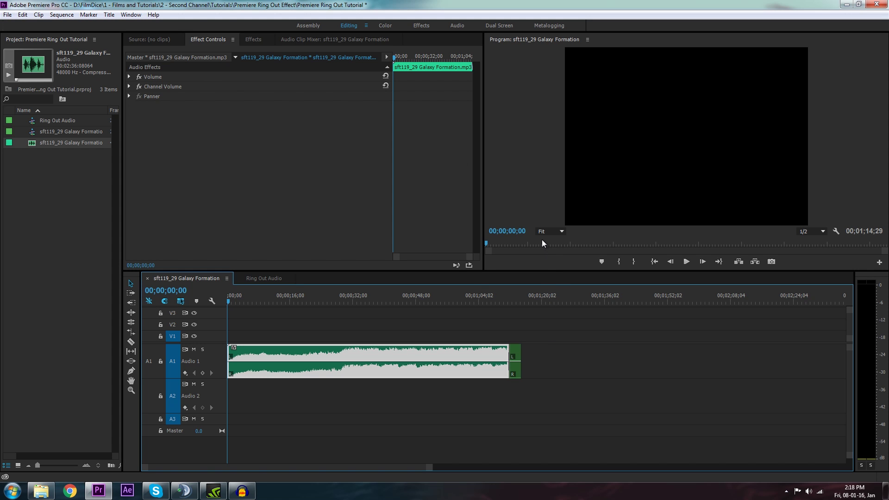
left_click_drag(535, 242, 526, 243)
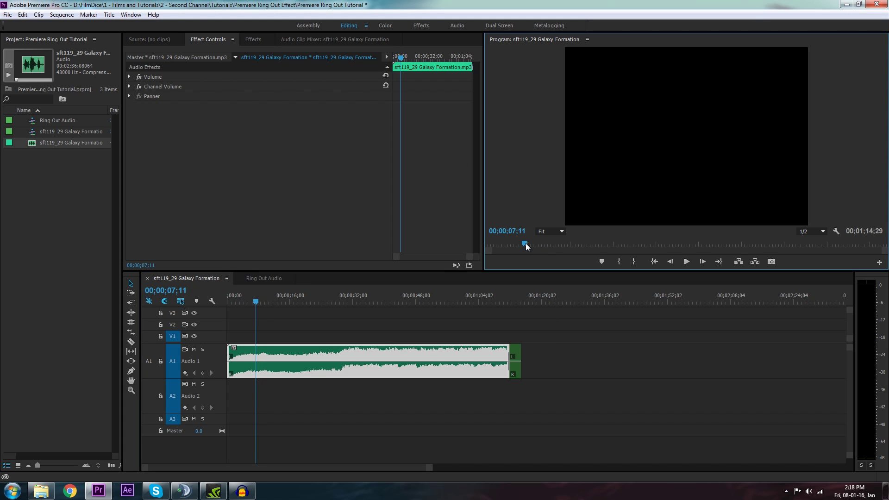
left_click(845, 4)
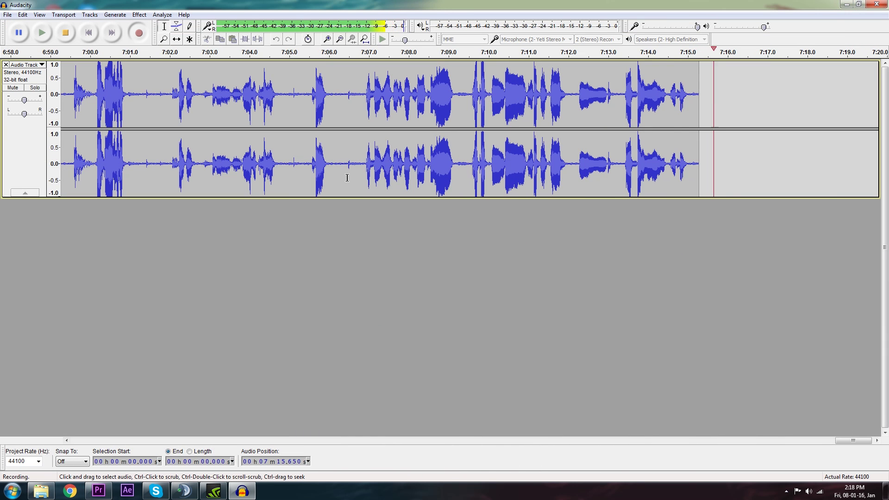